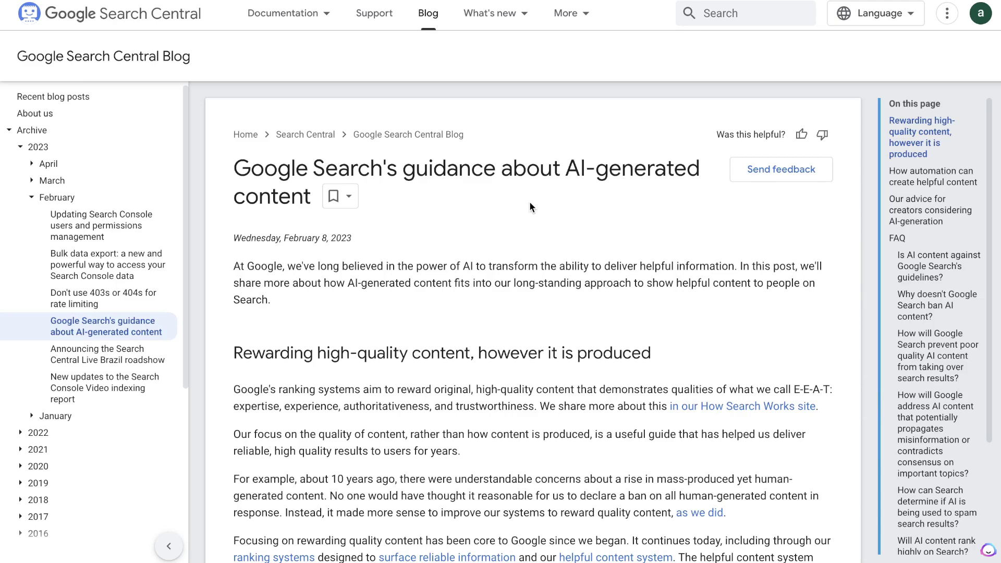
pyautogui.scroll(-2, 529, 202)
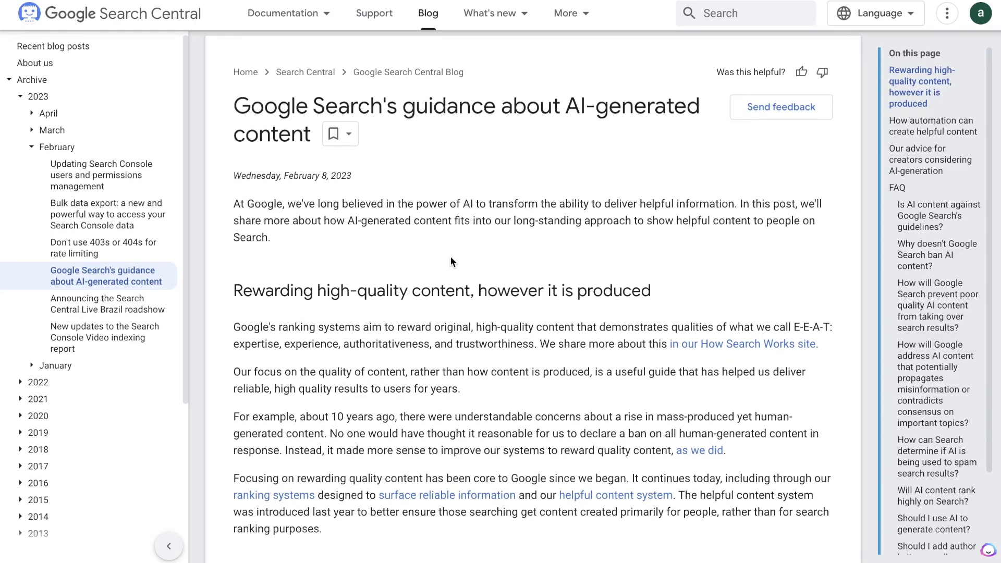
# Highlight the 'Rewarding high-quality content' heading, the E-E-A-T qualities list and the word 'expertise'.
pyautogui.moveTo(233, 258); pyautogui.dragTo(574, 259)
pyautogui.scroll(-1, 575, 258)
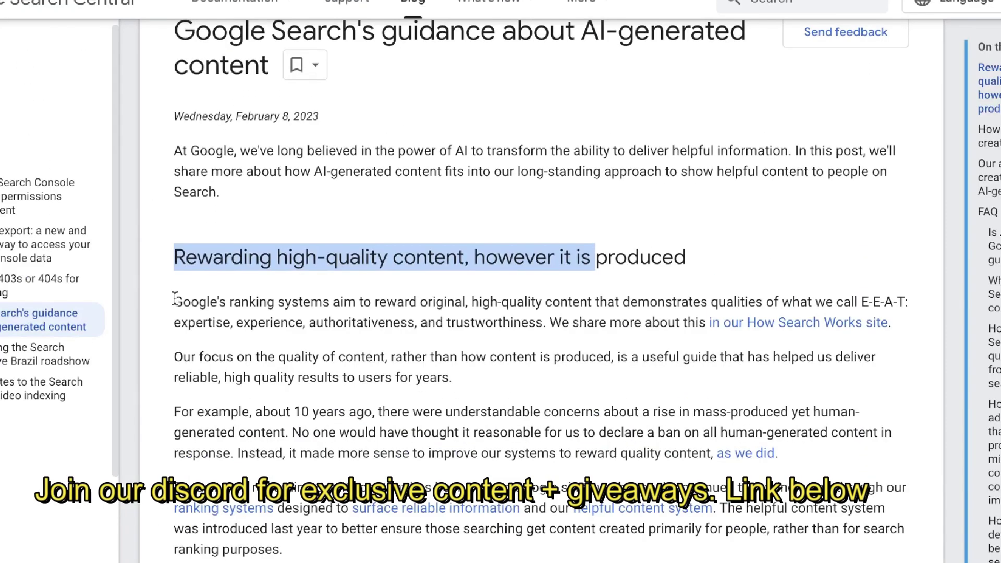
pyautogui.click(175, 299)
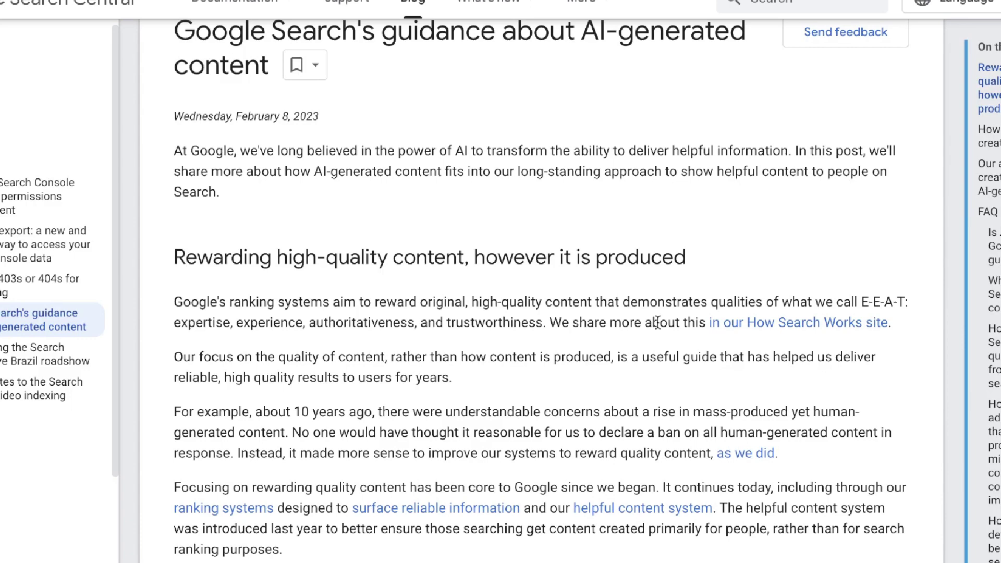
pyautogui.scroll(-1, 657, 322)
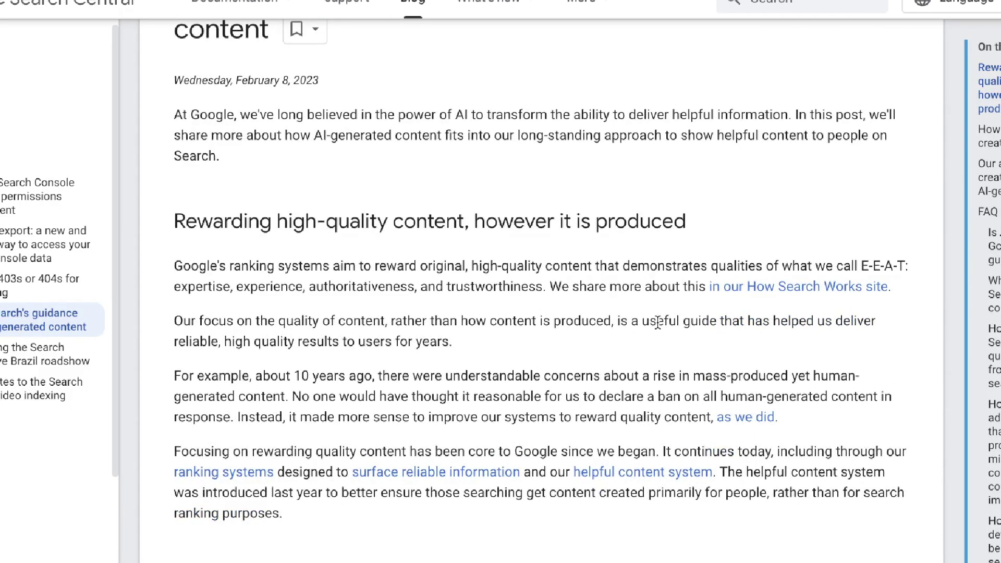
pyautogui.moveTo(544, 286); pyautogui.dragTo(382, 281)
pyautogui.click(381, 279)
pyautogui.moveTo(173, 290); pyautogui.dragTo(238, 289)
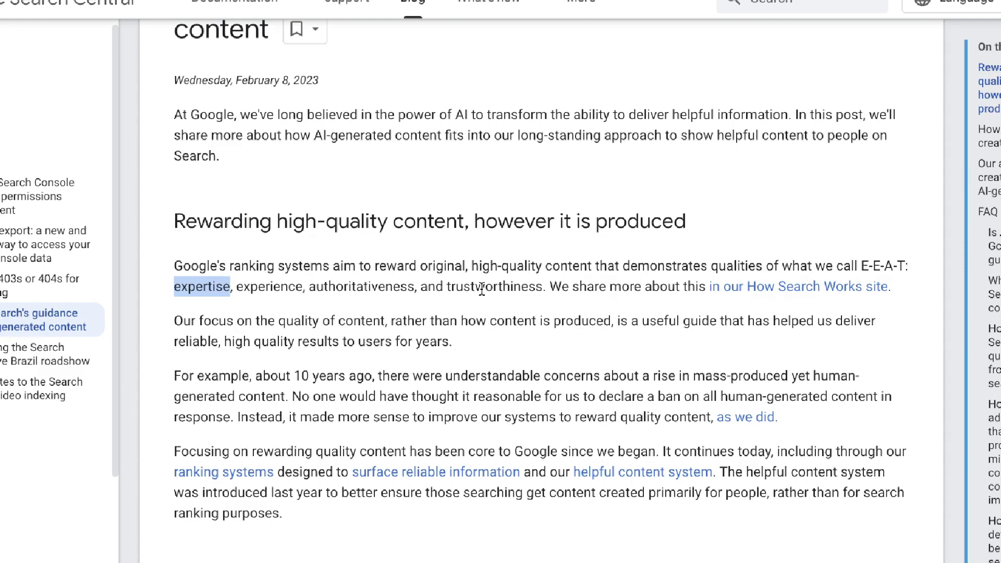
pyautogui.scroll(-5, 482, 290)
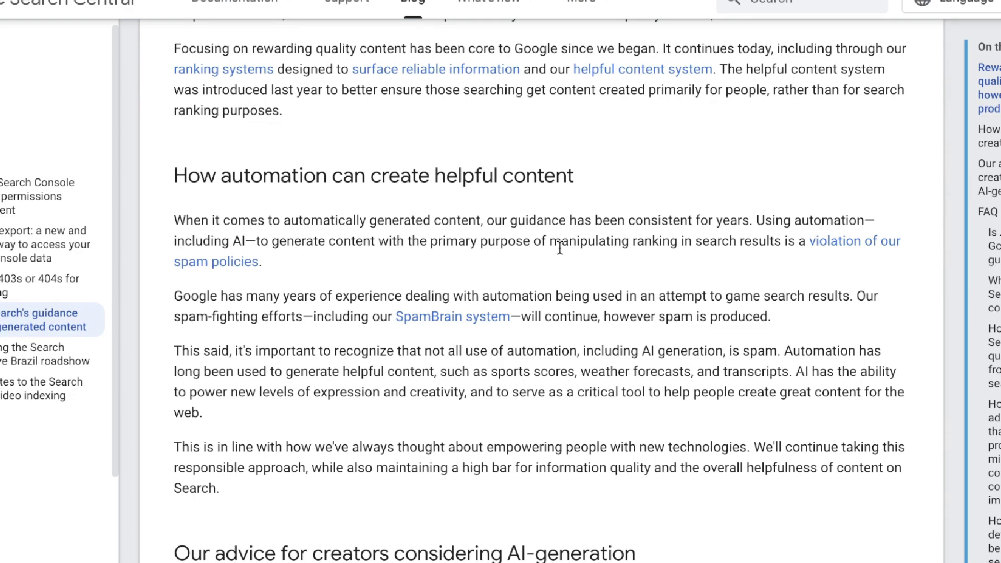
pyautogui.scroll(-1, 560, 248)
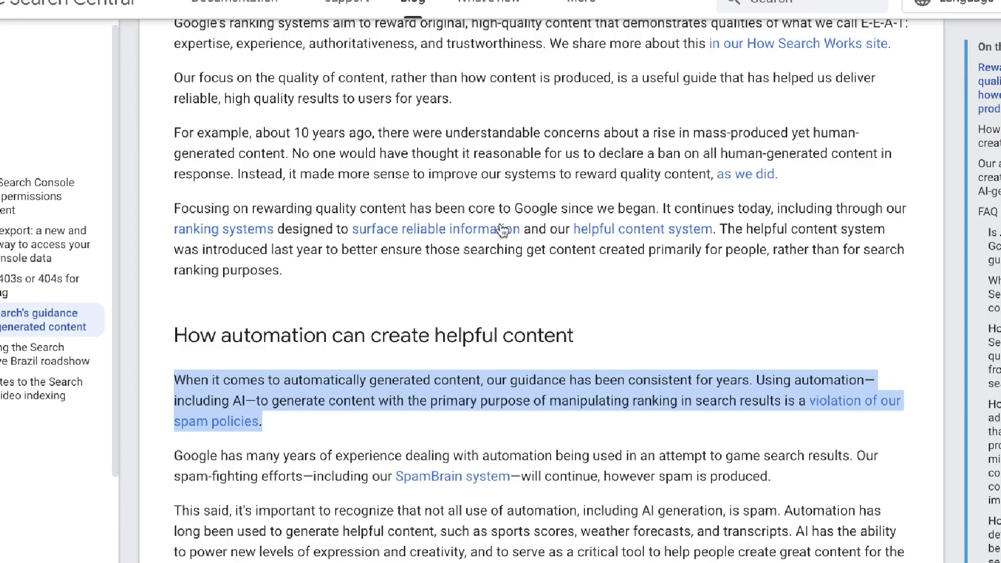
pyautogui.scroll(-1, 502, 229)
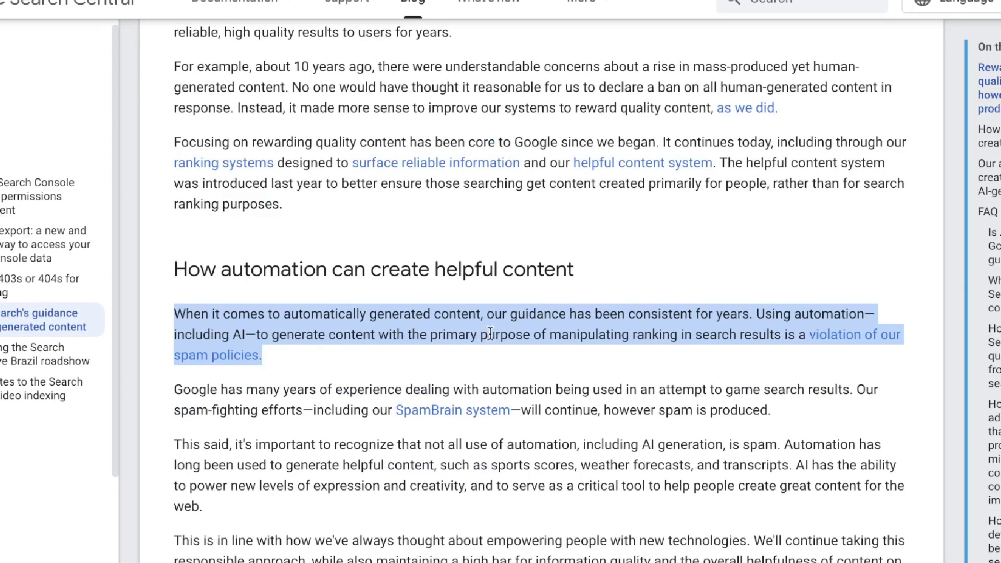
pyautogui.click(491, 334)
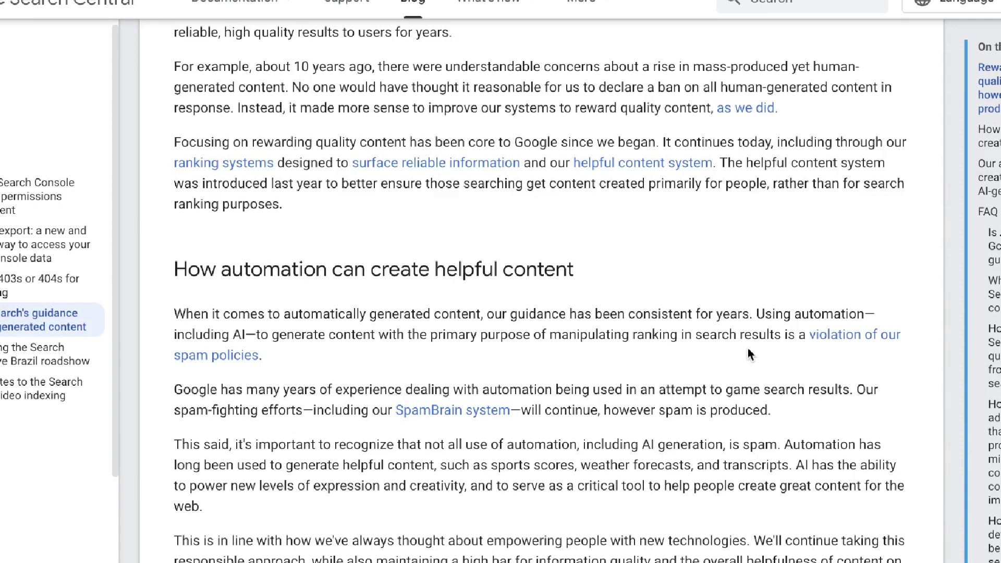
pyautogui.scroll(-1, 748, 349)
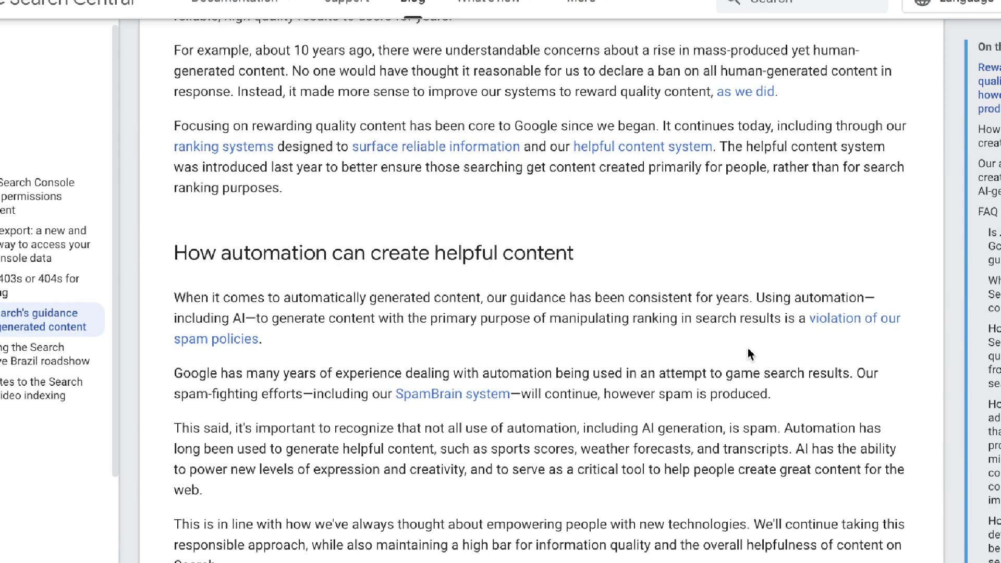
pyautogui.scroll(-1, 748, 354)
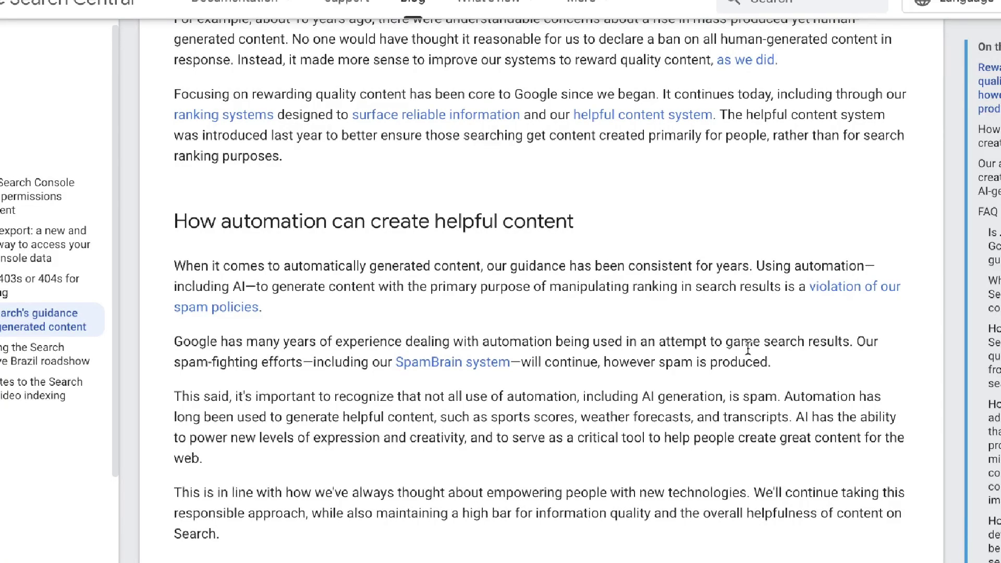
pyautogui.scroll(-1, 748, 348)
pyautogui.scroll(-1, 747, 348)
pyautogui.scroll(-2, 747, 347)
pyautogui.scroll(-1, 748, 348)
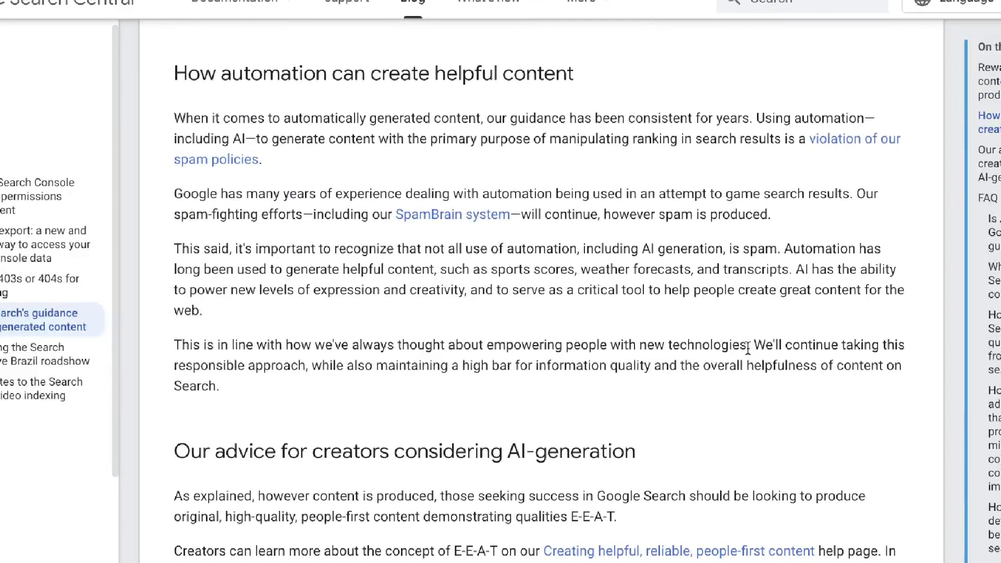
pyautogui.scroll(-1, 748, 348)
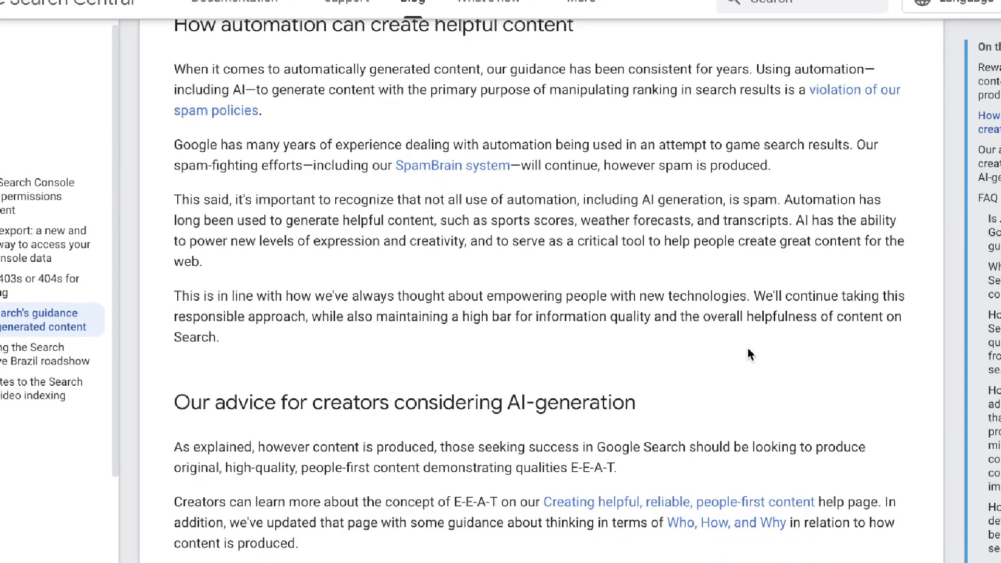
pyautogui.scroll(-1, 747, 350)
pyautogui.scroll(-1, 747, 350)
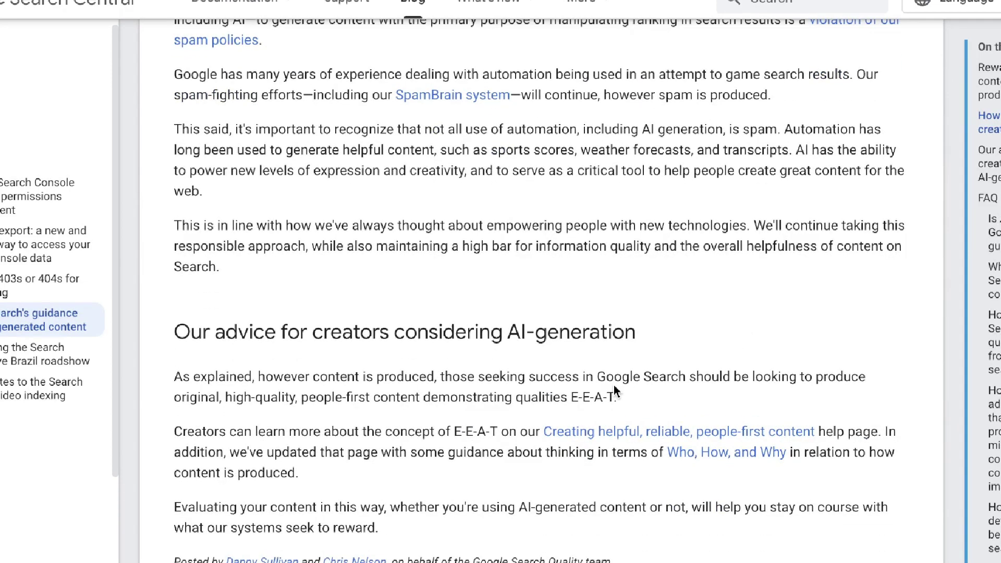
pyautogui.scroll(-1, 616, 391)
pyautogui.moveTo(571, 369); pyautogui.dragTo(619, 372)
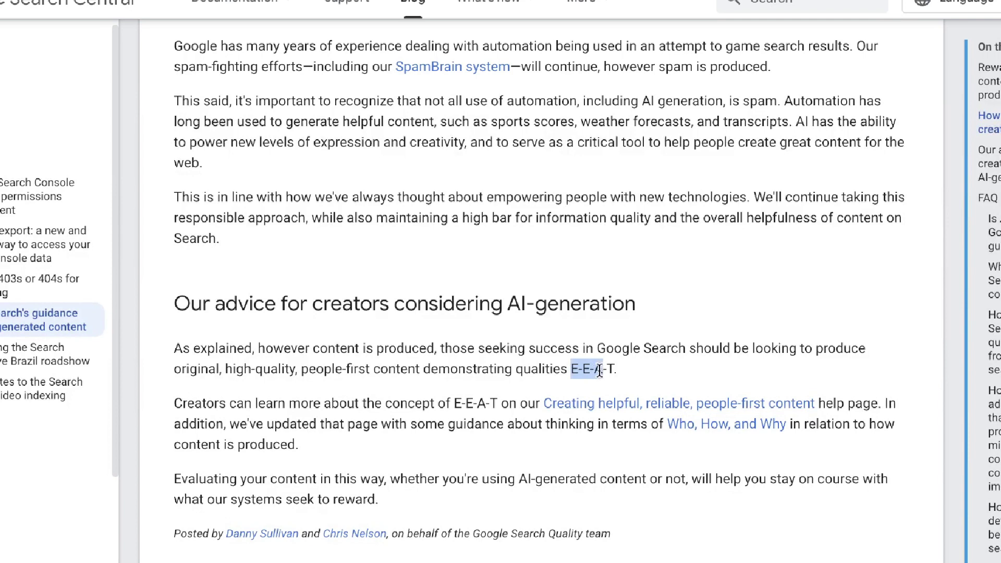
pyautogui.scroll(-1, 619, 370)
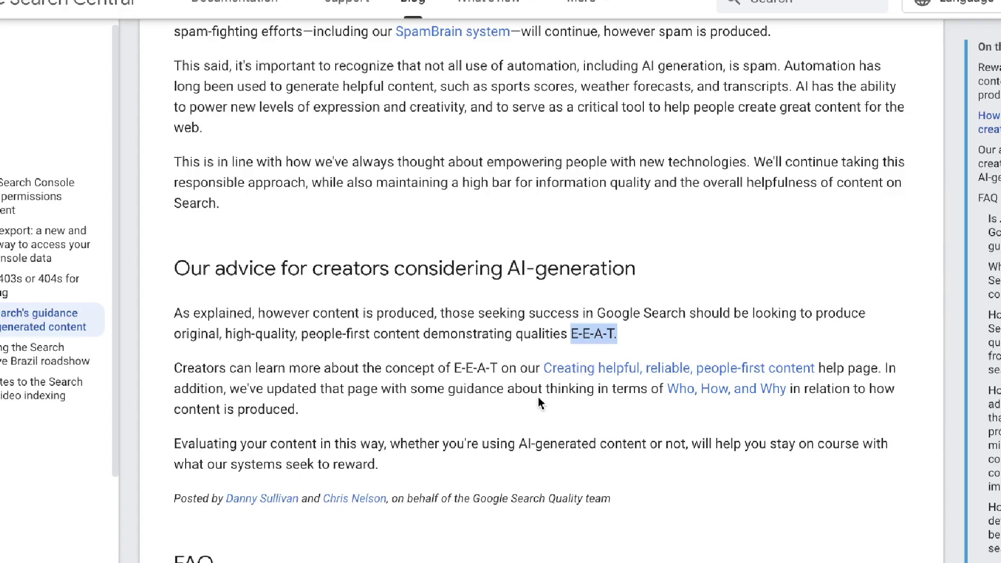
pyautogui.scroll(-1, 538, 396)
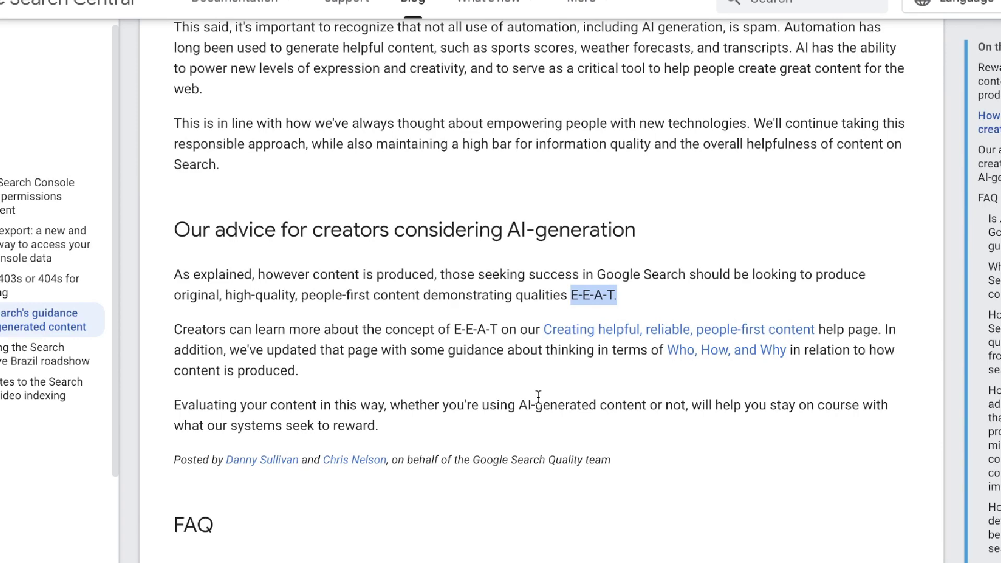
pyautogui.scroll(1, 538, 396)
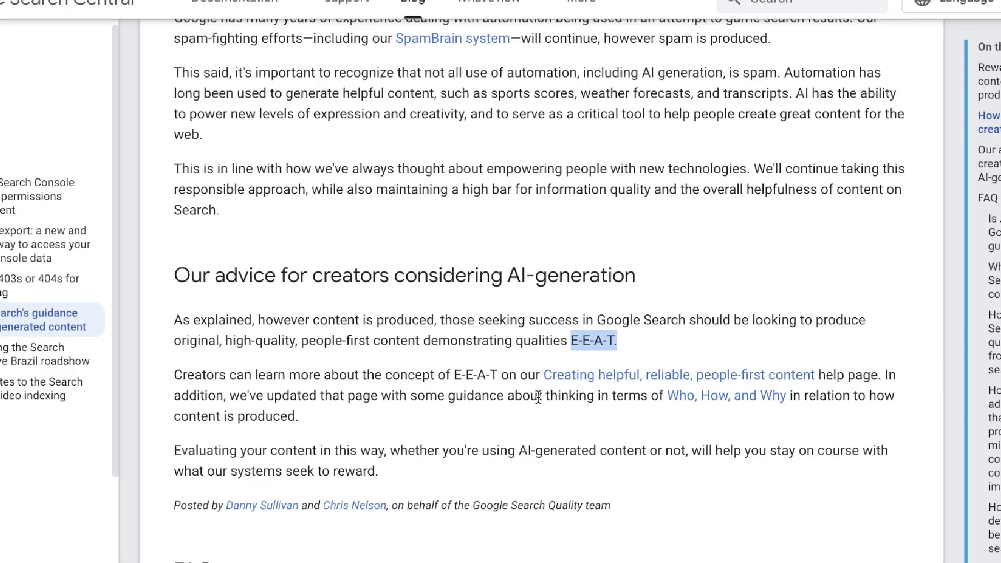
pyautogui.scroll(-5, 538, 396)
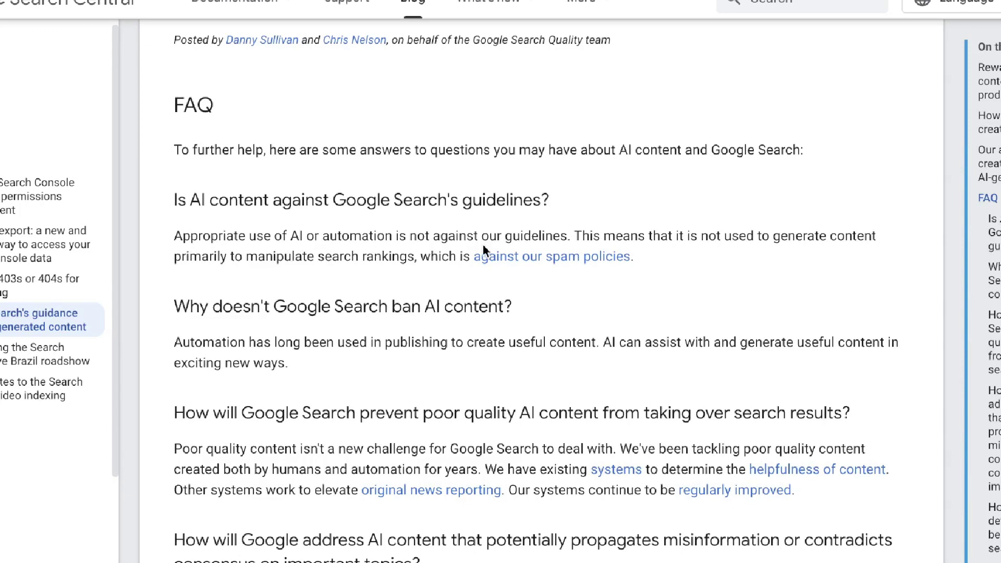
pyautogui.scroll(-1, 520, 262)
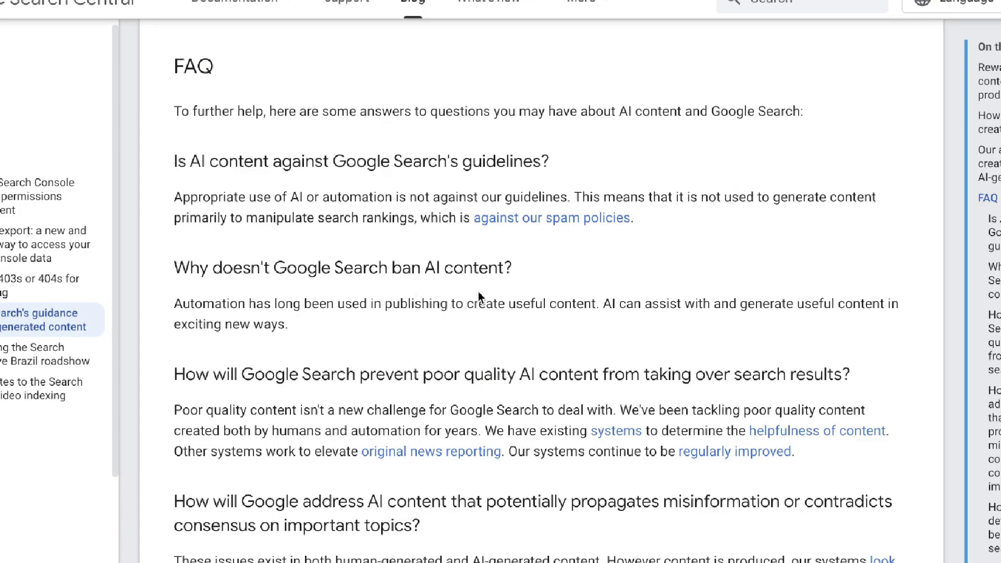
pyautogui.scroll(-2, 478, 298)
pyautogui.scroll(3, 475, 291)
pyautogui.scroll(3, 478, 297)
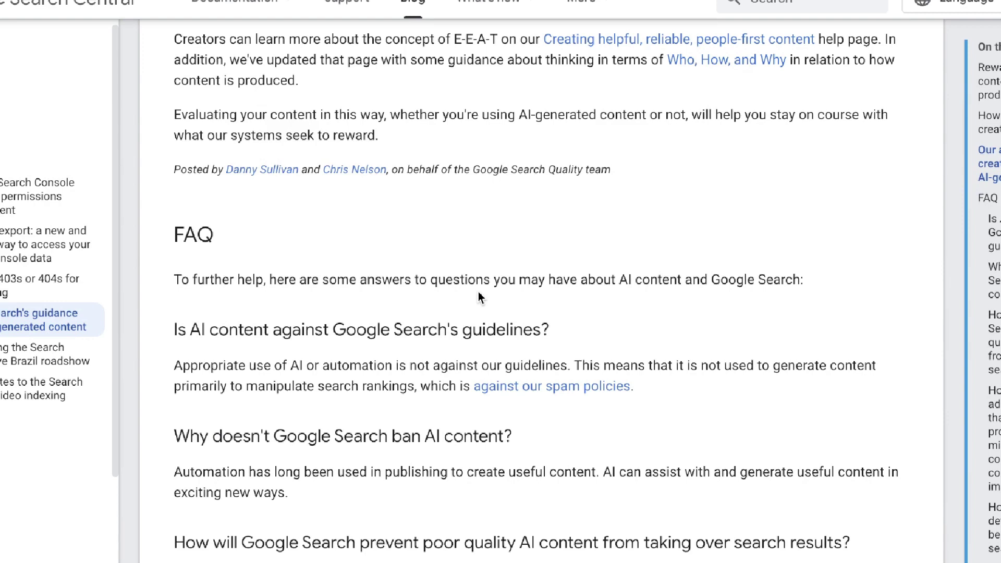
pyautogui.scroll(2, 479, 297)
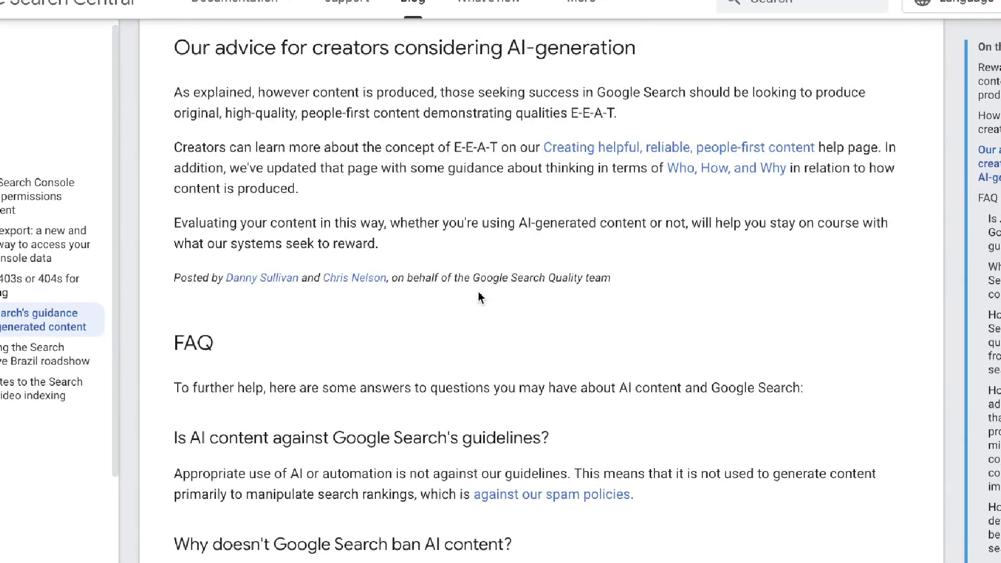
pyautogui.scroll(1, 478, 298)
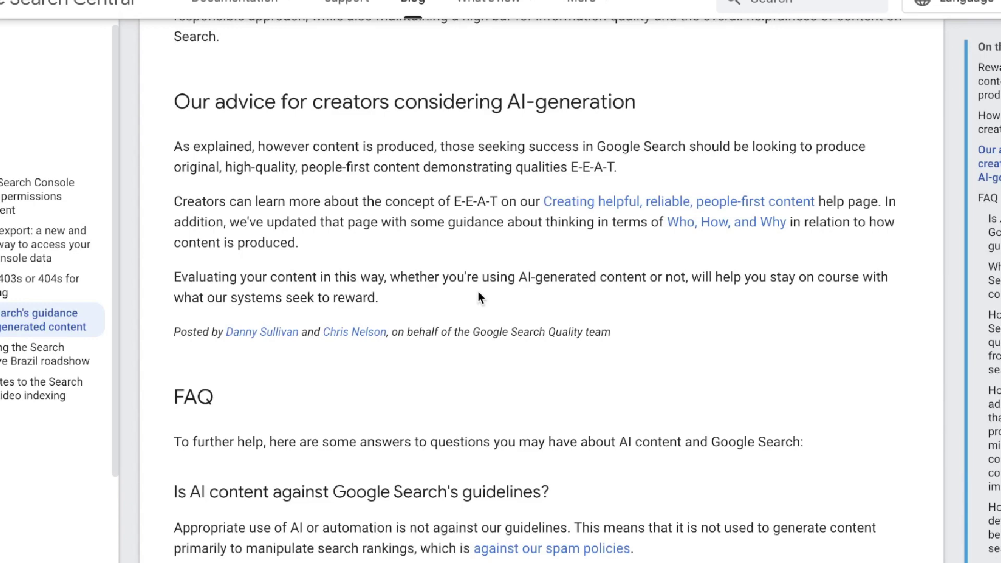
pyautogui.scroll(1, 479, 297)
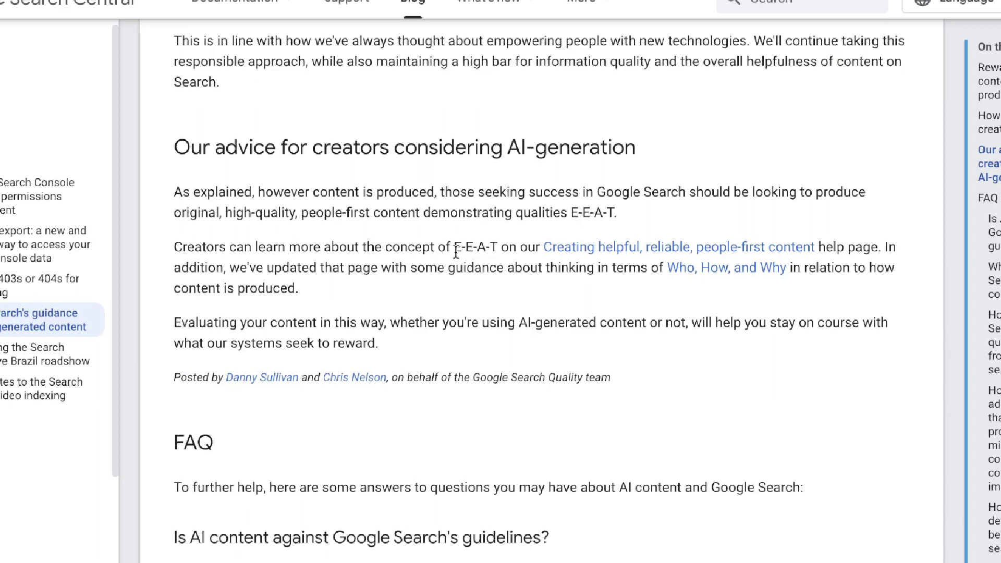
pyautogui.scroll(1, 455, 252)
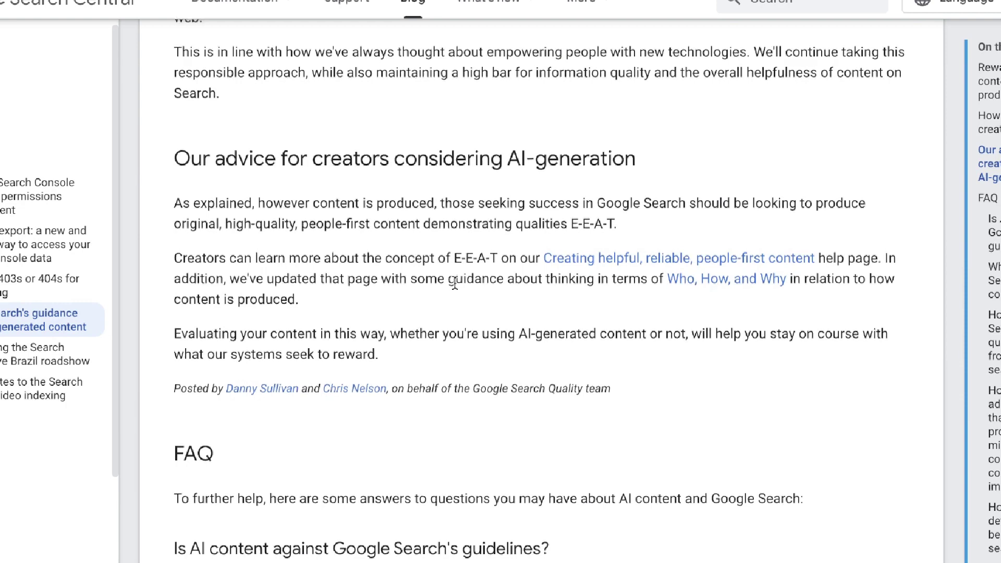
pyautogui.scroll(1, 454, 286)
pyautogui.scroll(10, 454, 288)
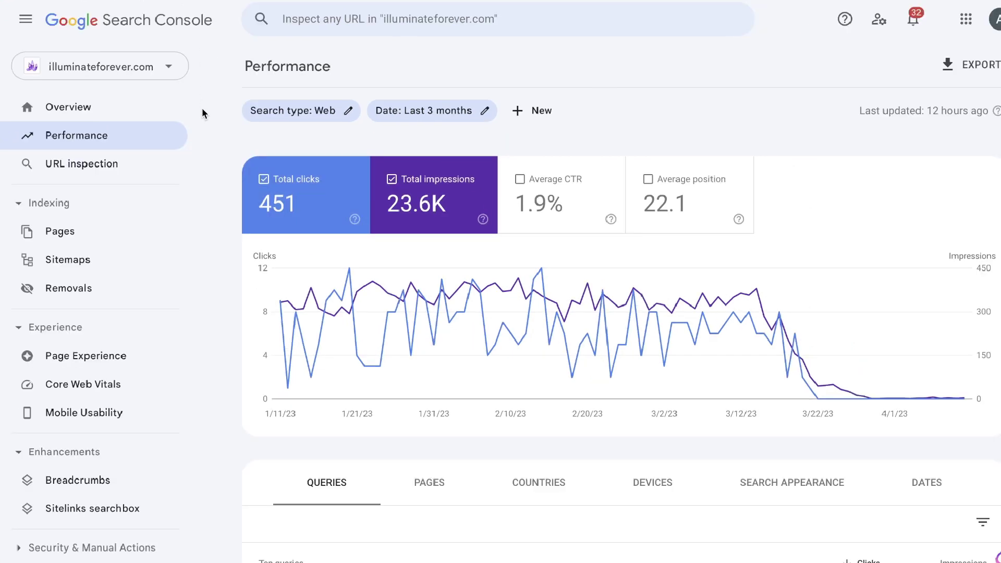
pyautogui.scroll(-1, 269, 215)
pyautogui.scroll(-2, 343, 264)
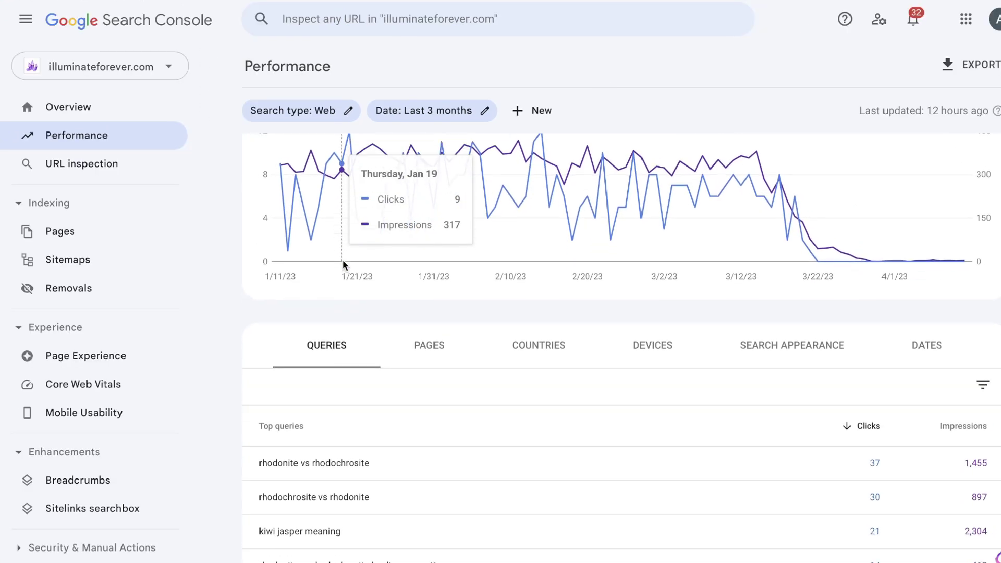
pyautogui.scroll(-1, 343, 266)
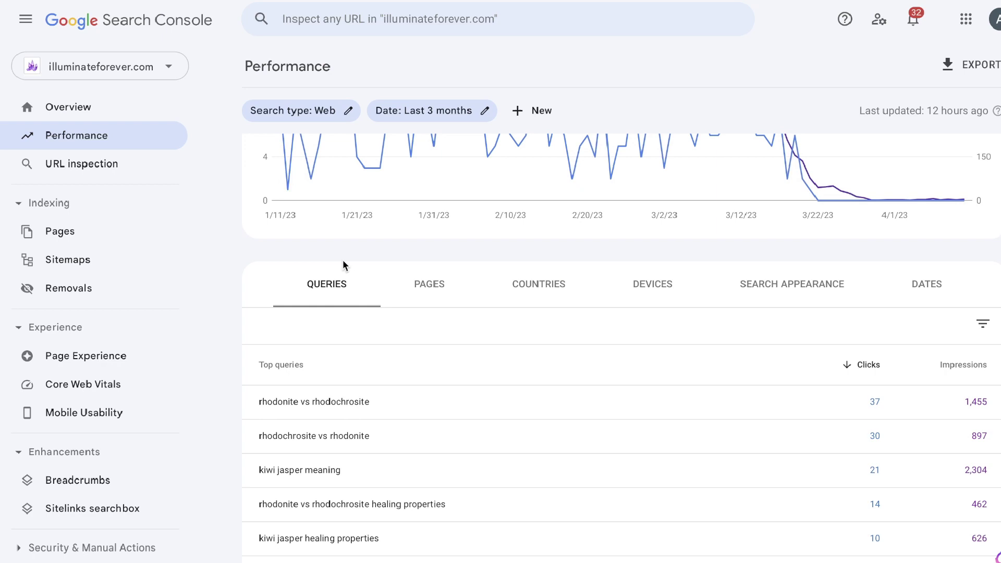
pyautogui.scroll(-1, 342, 264)
pyautogui.scroll(-2, 343, 263)
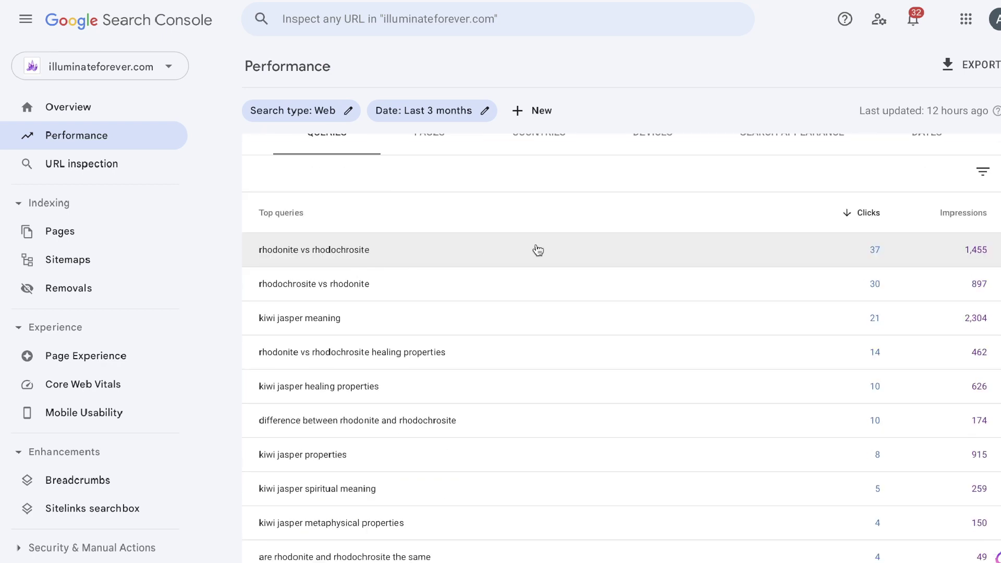
pyautogui.scroll(-1, 801, 274)
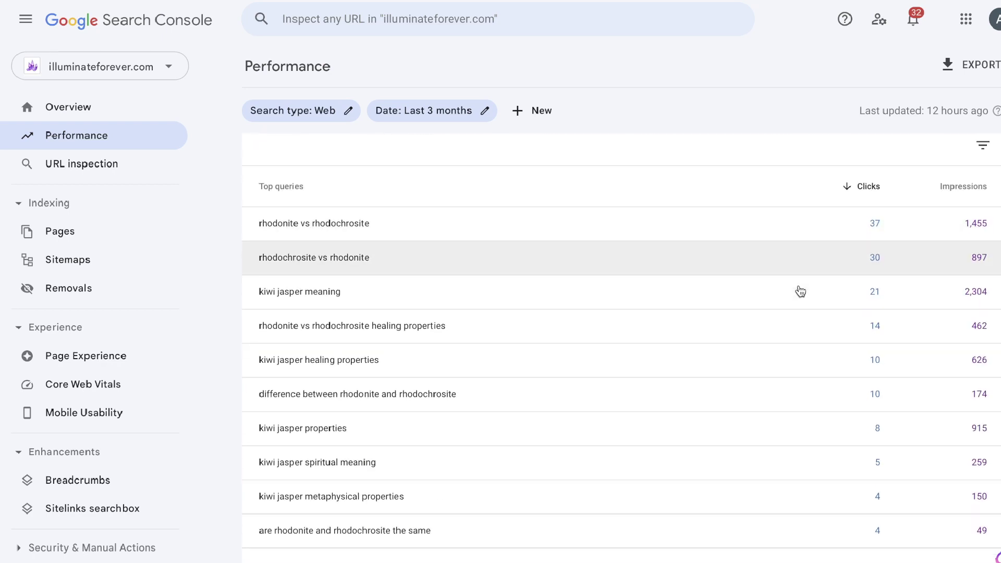
pyautogui.scroll(-1, 799, 291)
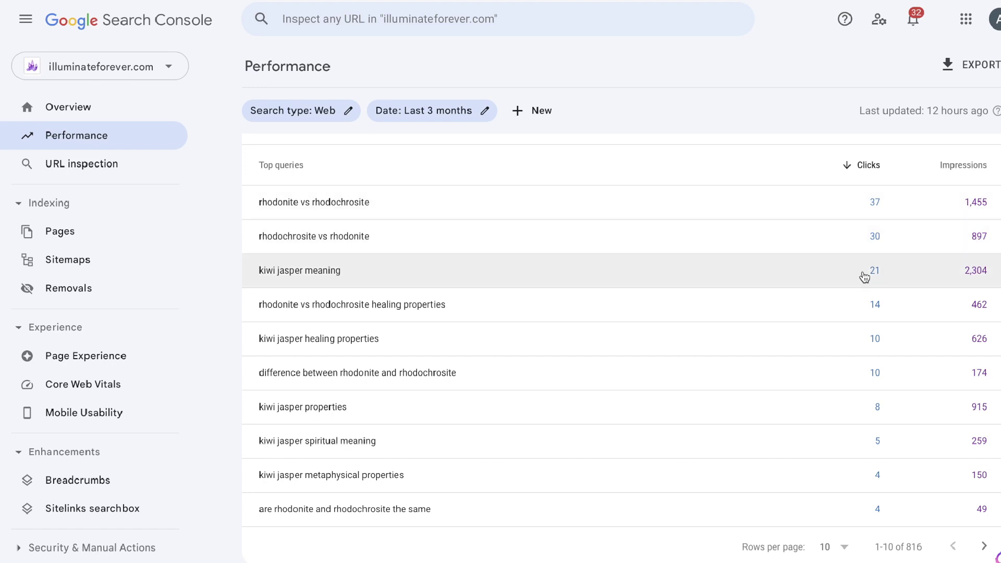
pyautogui.scroll(-1, 742, 289)
pyautogui.scroll(2, 689, 266)
pyautogui.scroll(2, 634, 244)
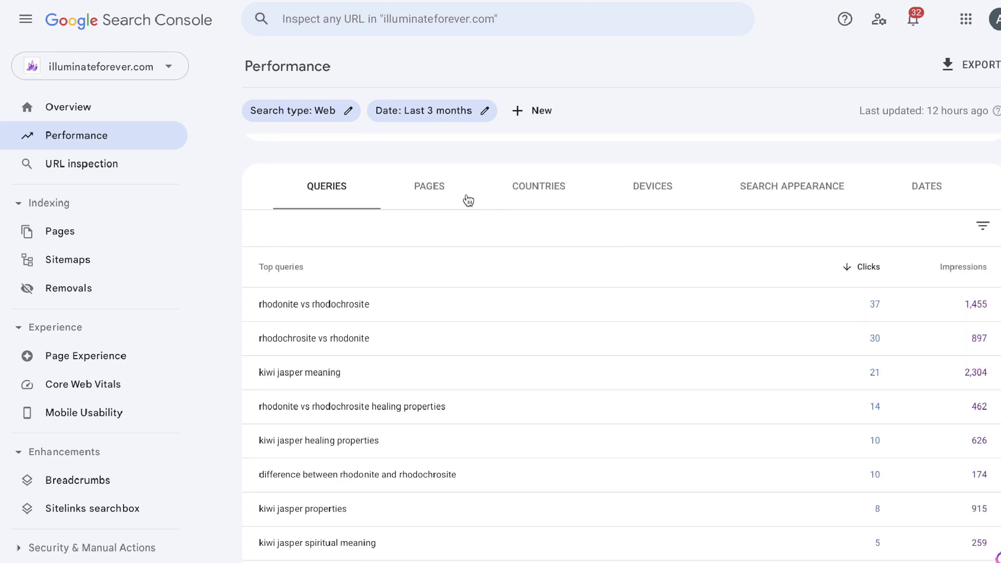
# Switch the illuminateforever.com results table from top queries to top pages.
pyautogui.click(443, 194)
pyautogui.scroll(-1, 462, 292)
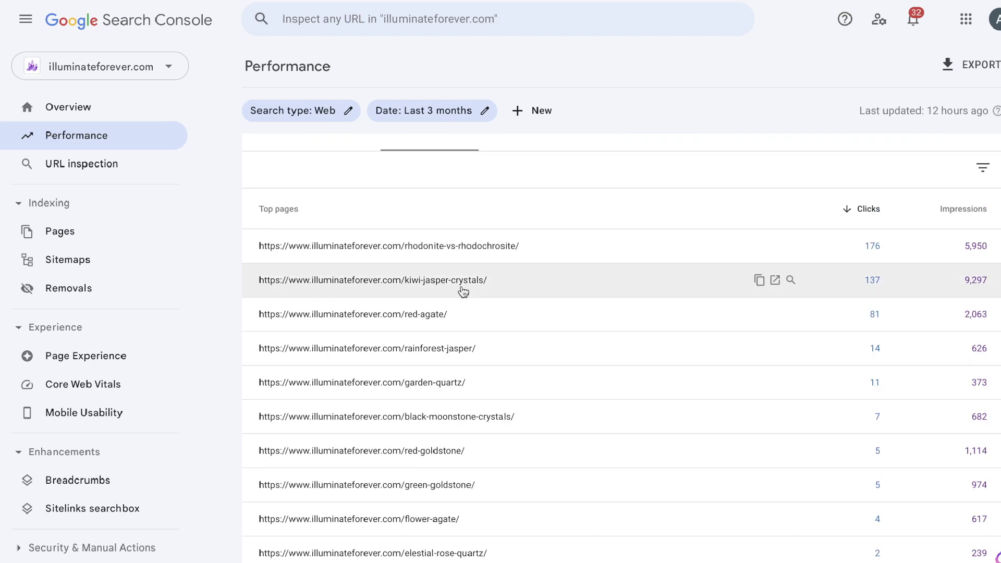
pyautogui.scroll(-1, 463, 292)
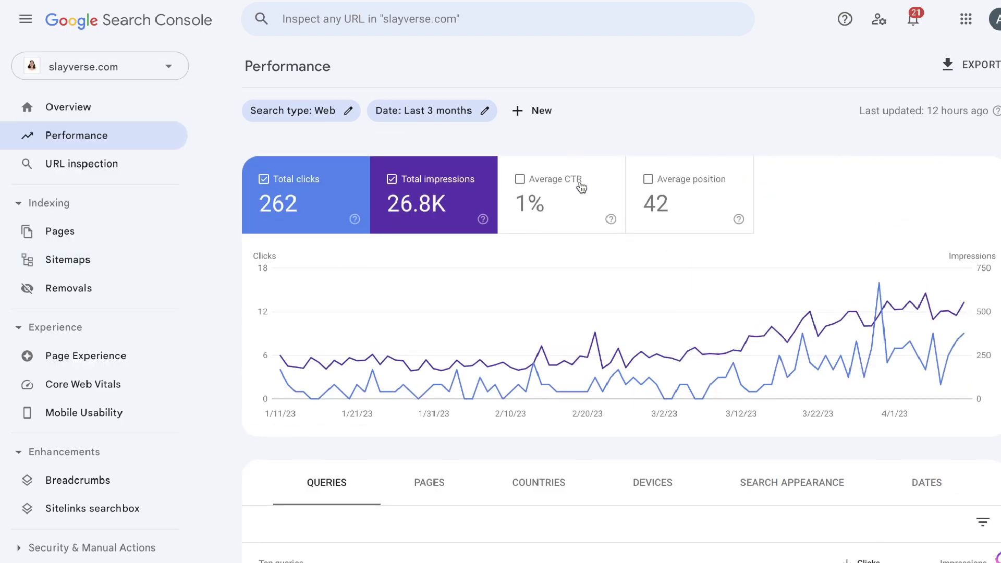
pyautogui.scroll(-1, 580, 186)
pyautogui.scroll(-2, 580, 186)
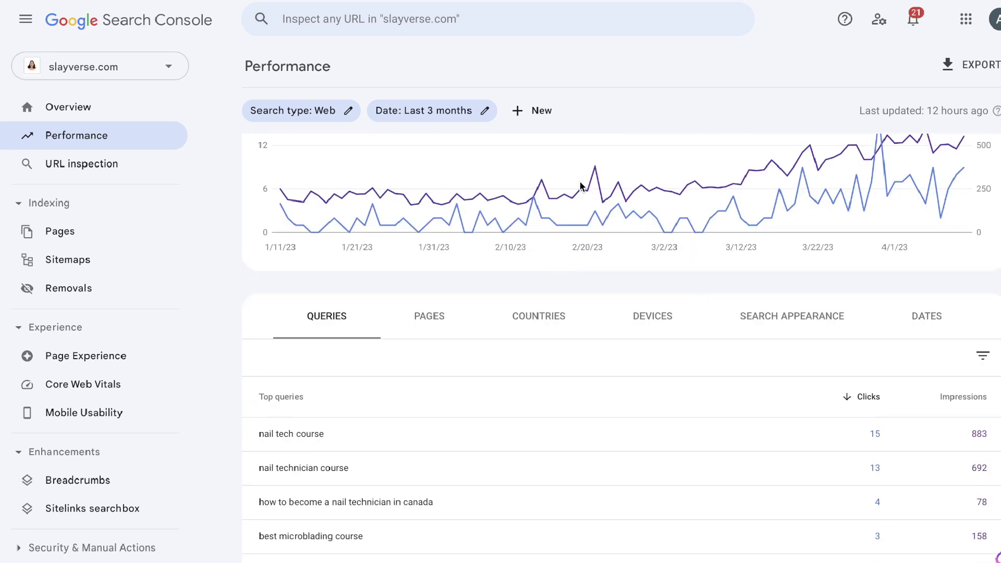
pyautogui.scroll(-2, 581, 186)
pyautogui.scroll(-1, 453, 278)
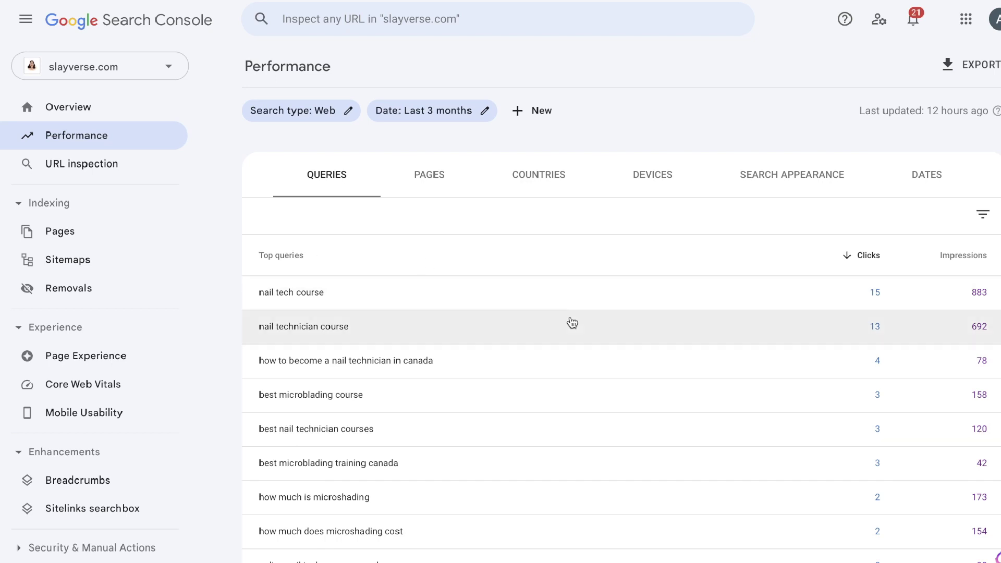
# Show slayverse.com's top pages, then return to its top queries list.
pyautogui.click(430, 174)
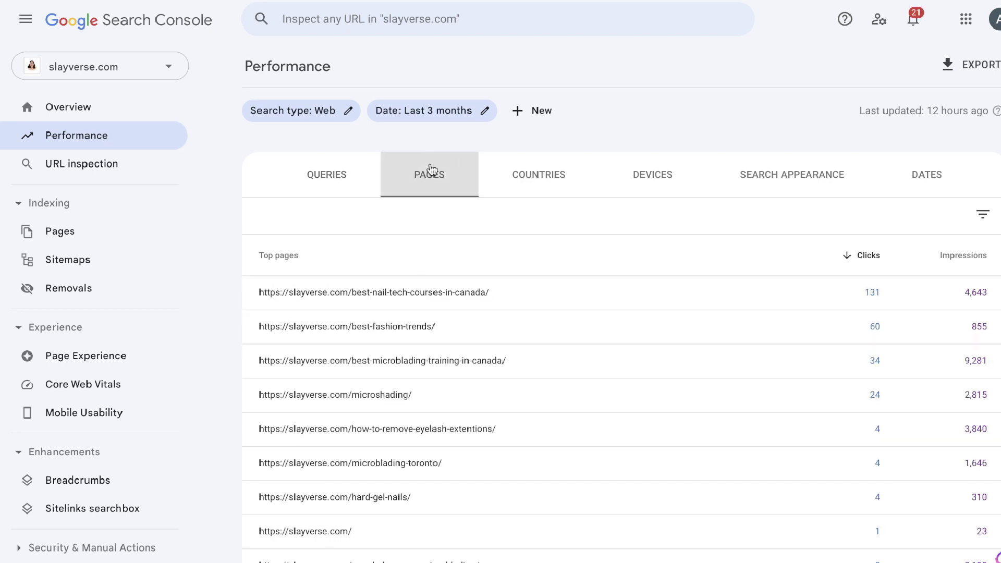
pyautogui.click(334, 191)
# Switch to the wordrocket.ai property and open its Performance report.
pyautogui.click(70, 66)
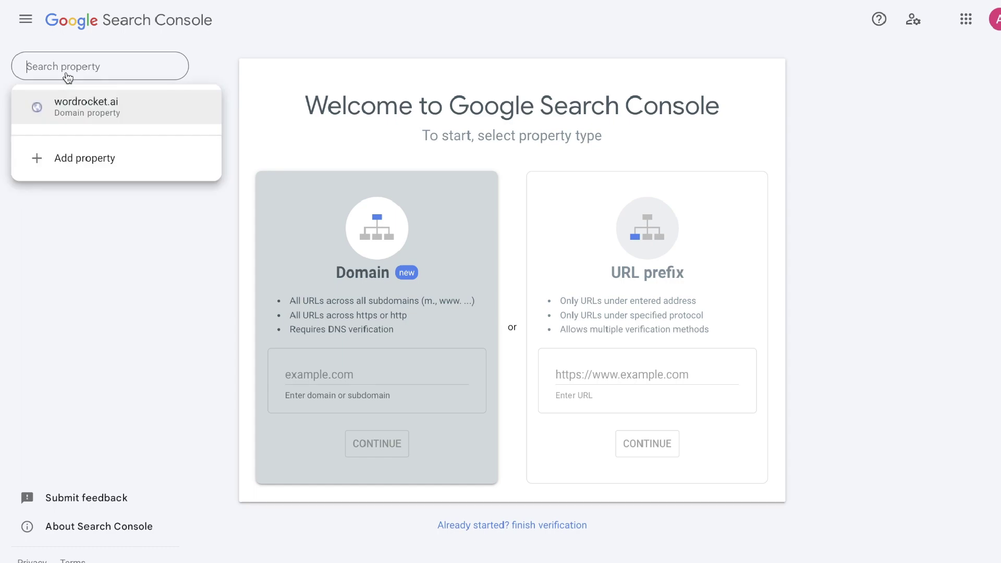
pyautogui.click(78, 105)
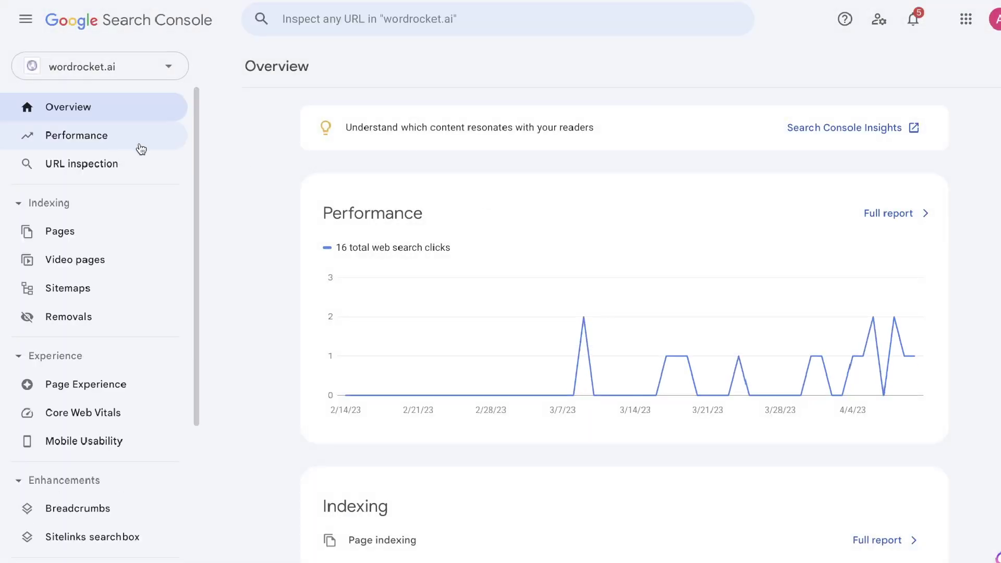
pyautogui.click(119, 143)
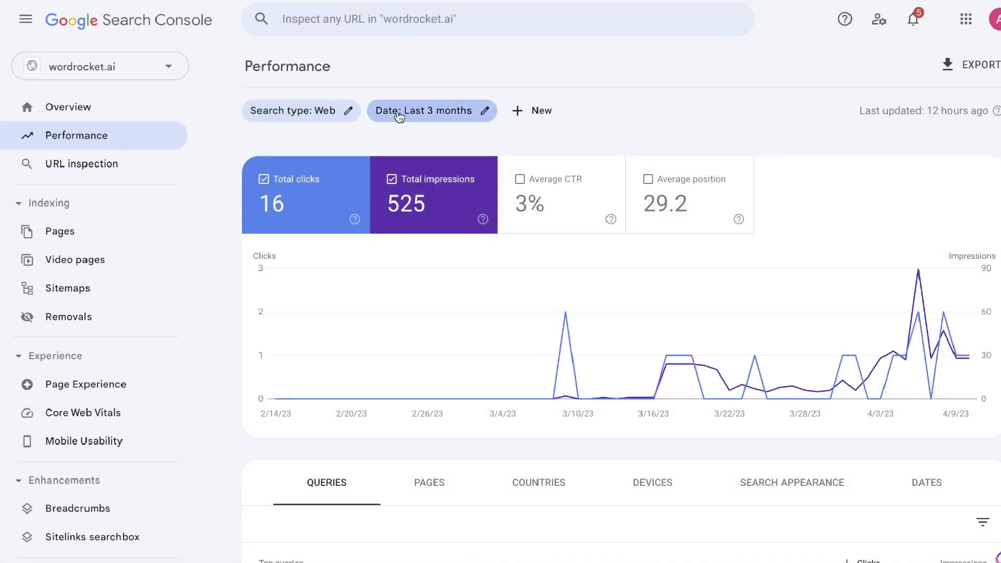
# Set the report's date range to Last 28 days.
pyautogui.click(423, 111)
pyautogui.click(395, 227)
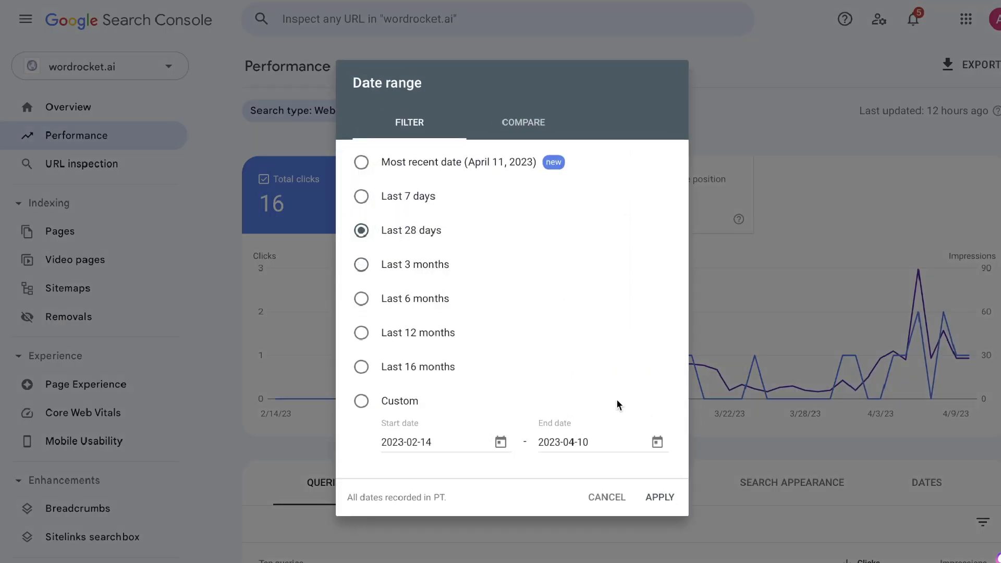
pyautogui.click(663, 502)
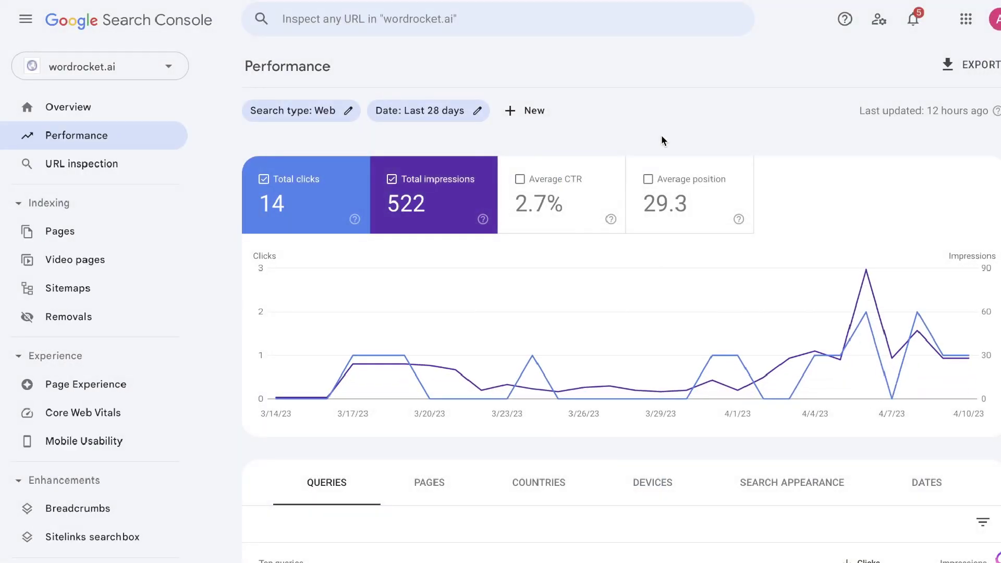
pyautogui.scroll(-1, 661, 141)
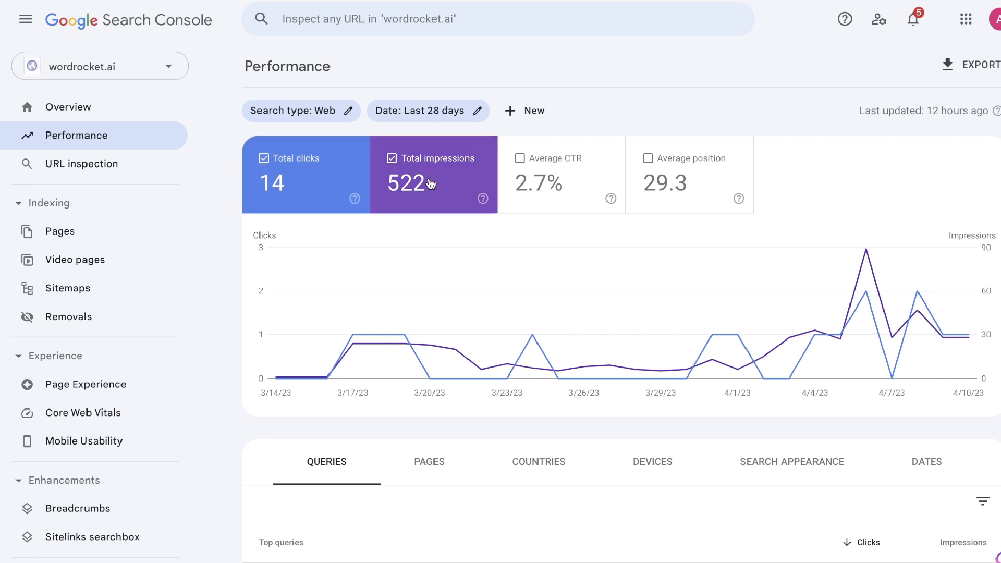
pyautogui.scroll(-3, 704, 227)
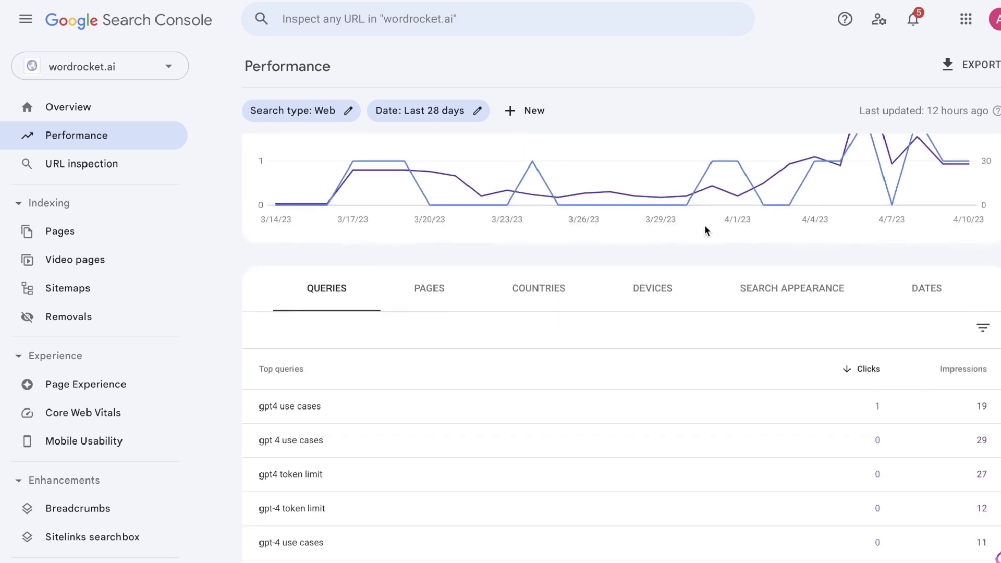
pyautogui.scroll(-2, 680, 217)
pyautogui.scroll(-1, 432, 307)
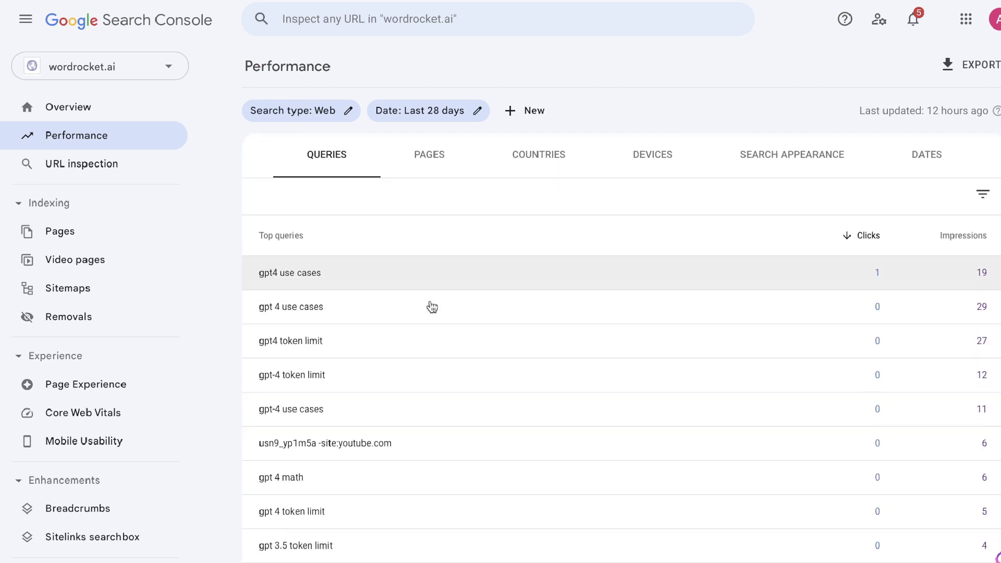
# Toggle wordrocket.ai's table between QUERIES and PAGES several times, finishing on PAGES.
pyautogui.click(422, 168)
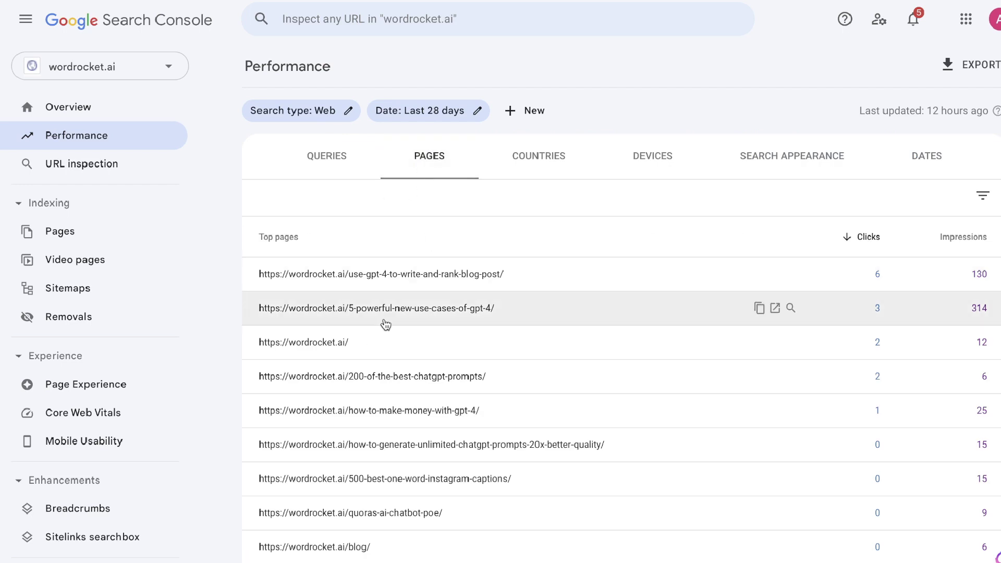
pyautogui.click(331, 161)
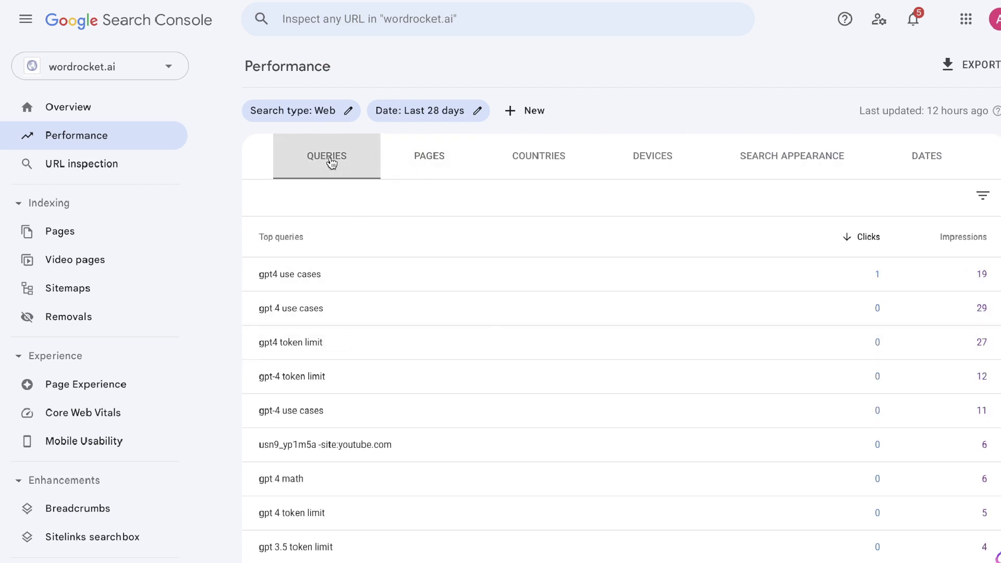
pyautogui.click(428, 165)
pyautogui.scroll(1, 336, 166)
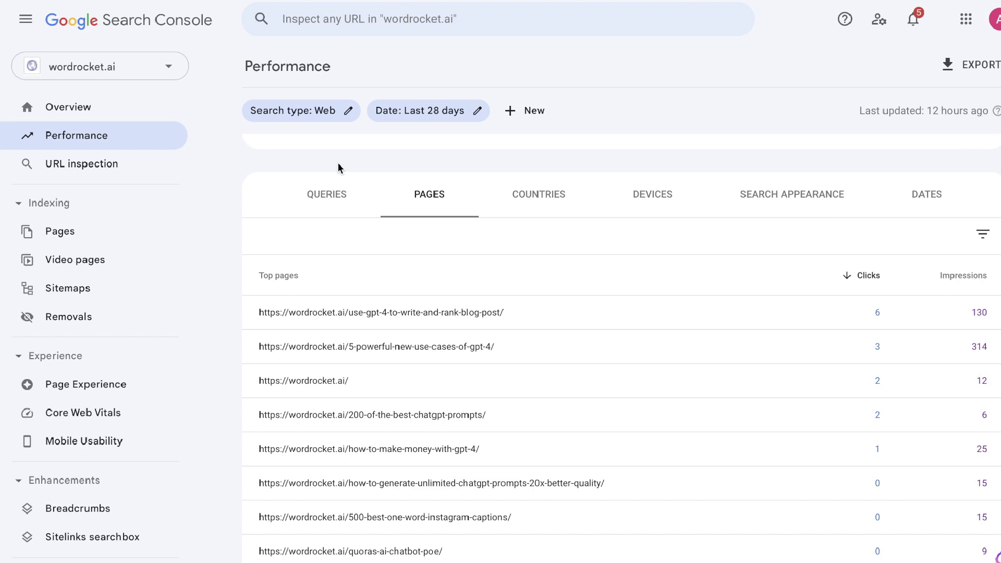
pyautogui.click(334, 199)
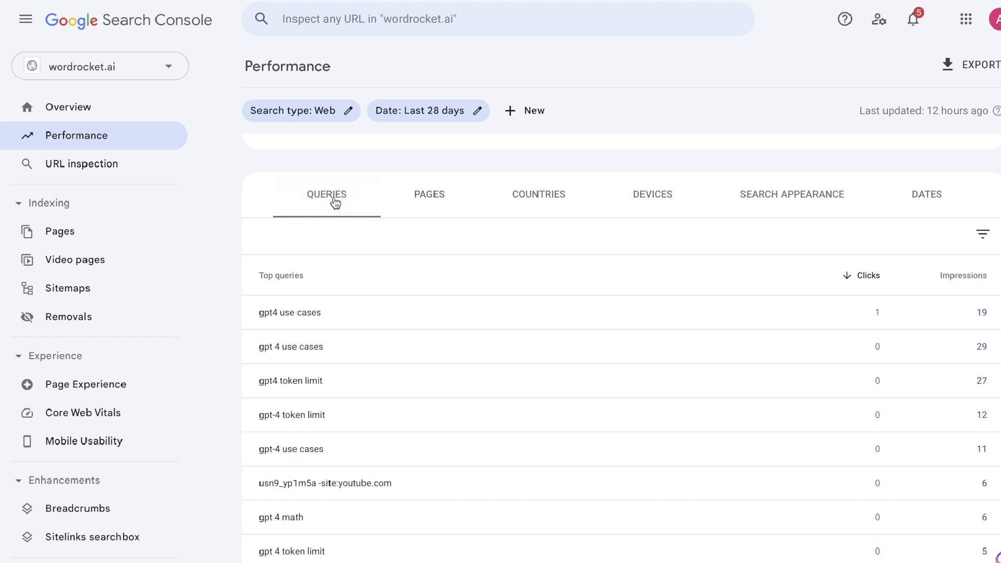
pyautogui.click(421, 210)
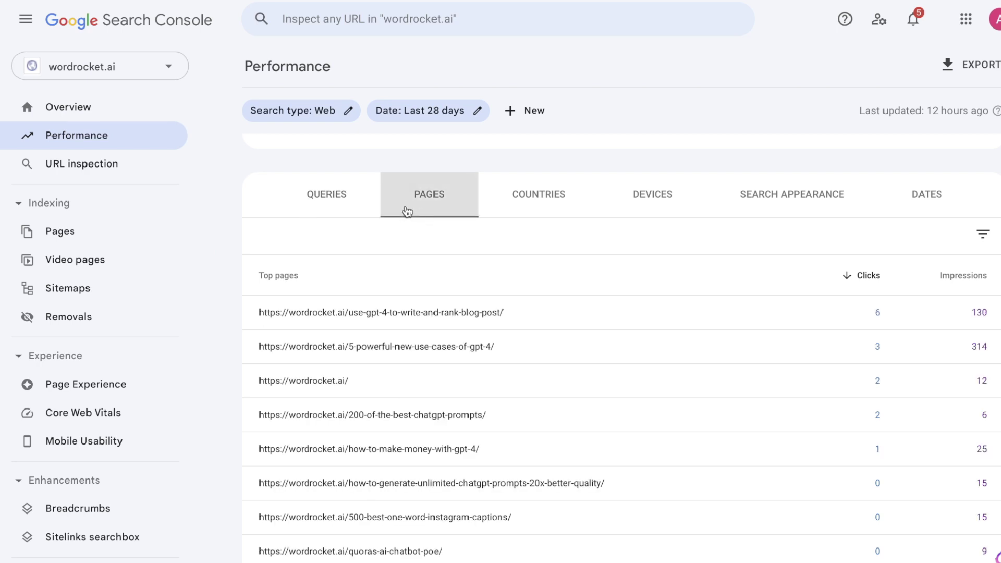
pyautogui.scroll(-1, 516, 258)
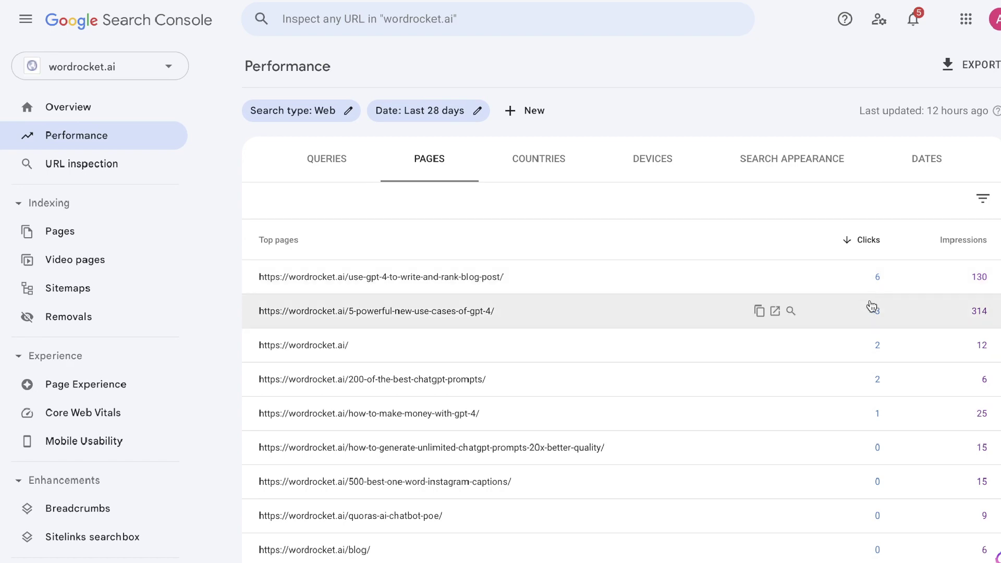
pyautogui.scroll(-1, 845, 307)
pyautogui.scroll(-2, 626, 321)
pyautogui.scroll(5, 602, 340)
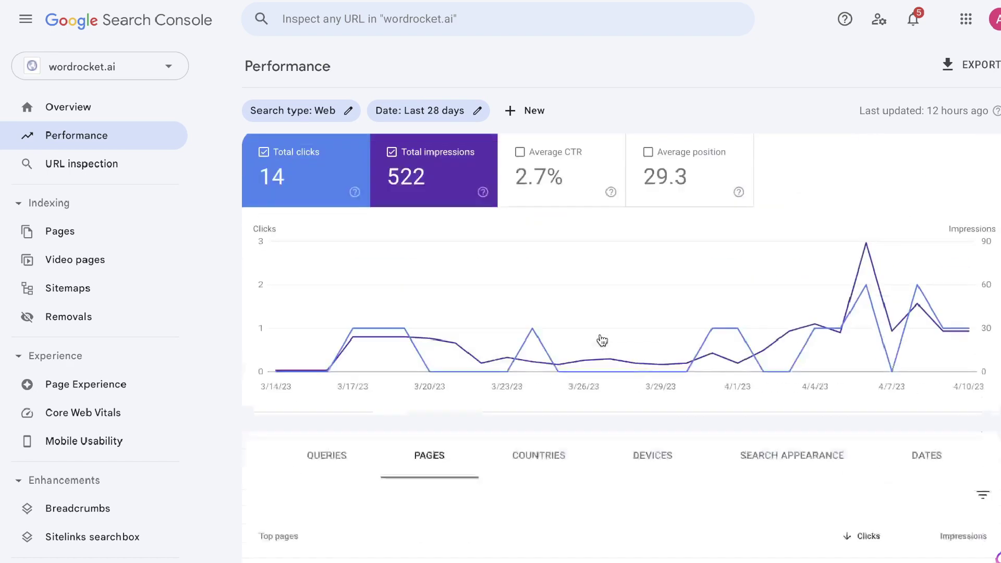